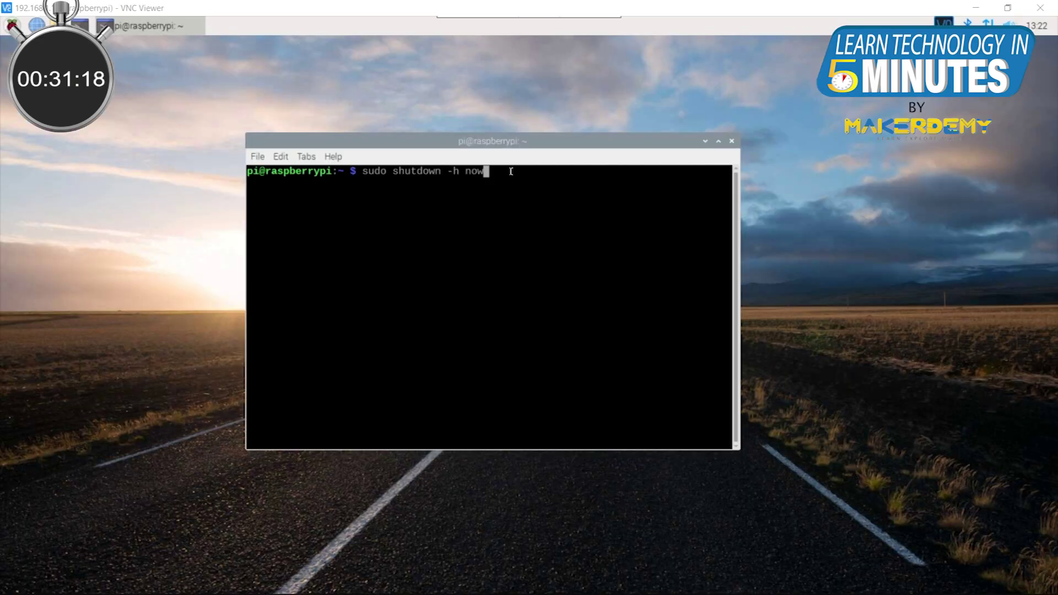
Run the shutdown command on the Raspberry Pi from VNC Viewer
{"action": "key", "text": "Return"}
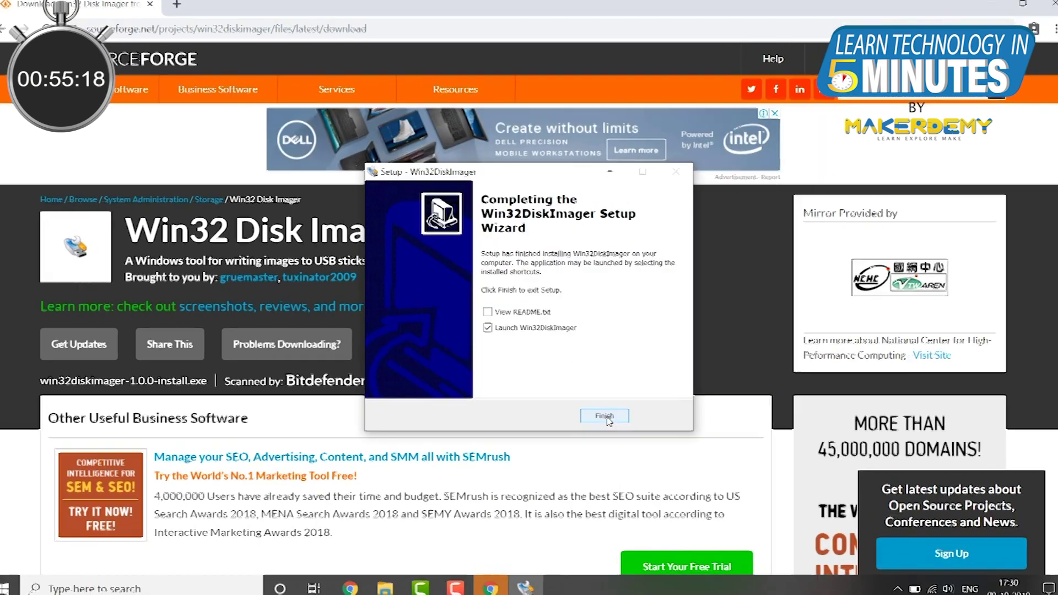
Launch Win32 Disk Imager and name a new image file 1.img in D:\Naveen\PI
{"action": "left_click", "coordinate": [602, 413]}
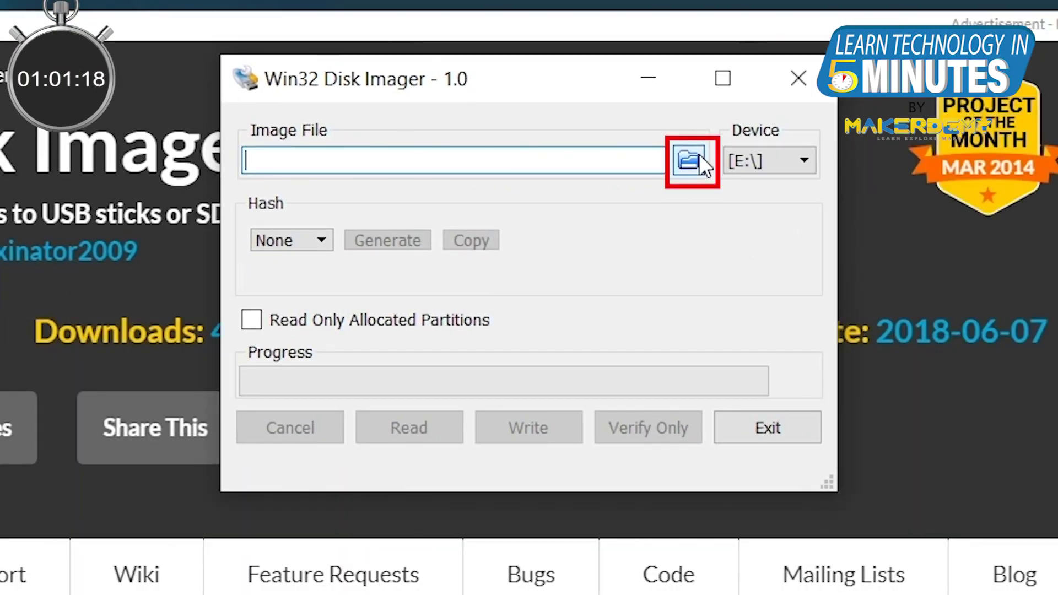
{"action": "left_click", "coordinate": [698, 154]}
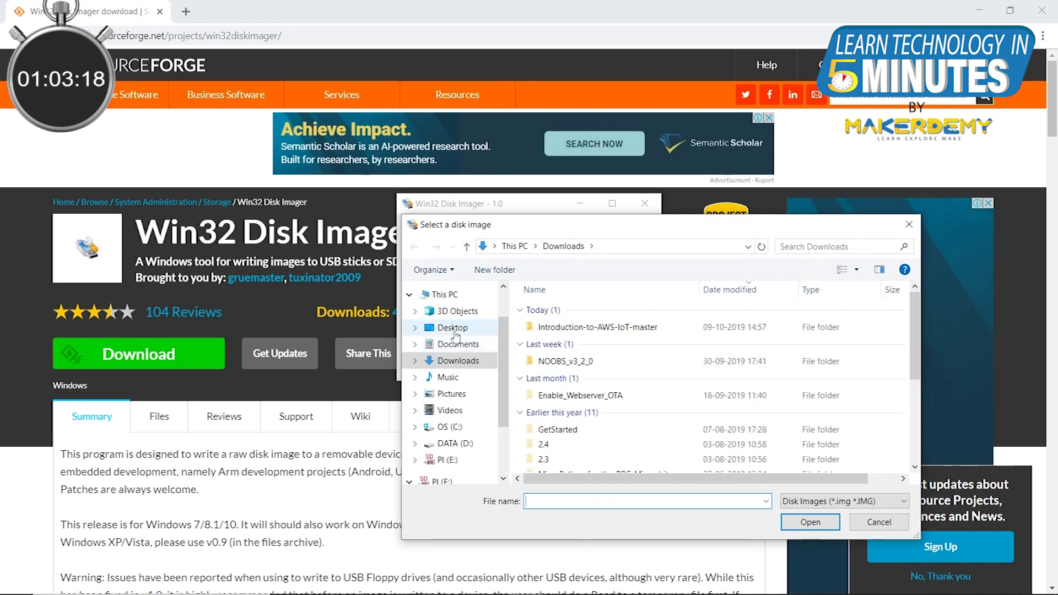
{"action": "left_click", "coordinate": [455, 443]}
{"action": "double_click", "coordinate": [641, 409]}
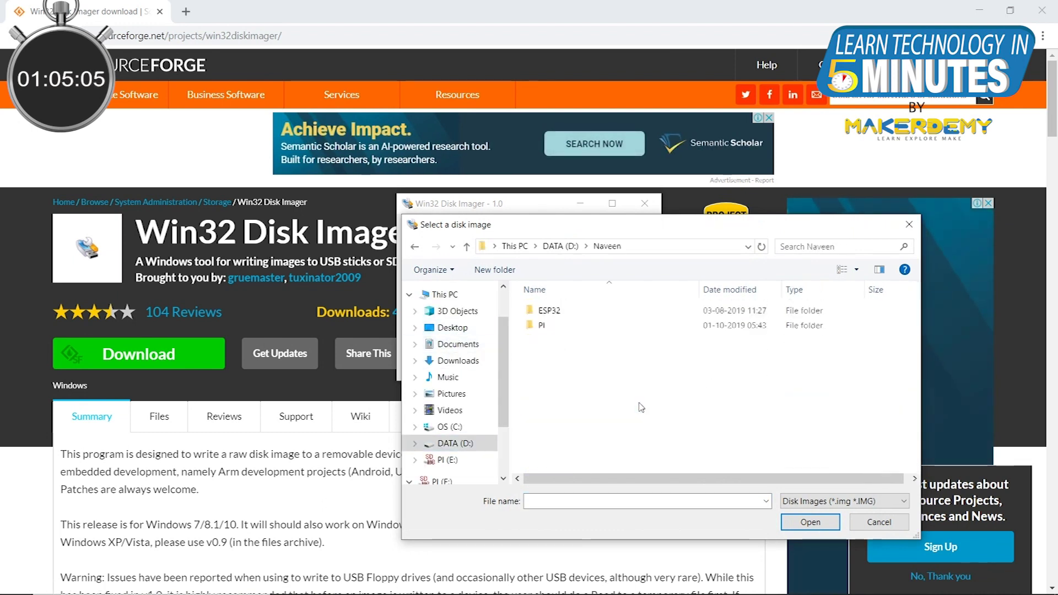
{"action": "double_click", "coordinate": [542, 326]}
{"action": "left_click", "coordinate": [593, 501]}
{"action": "type", "text": "1.img"}
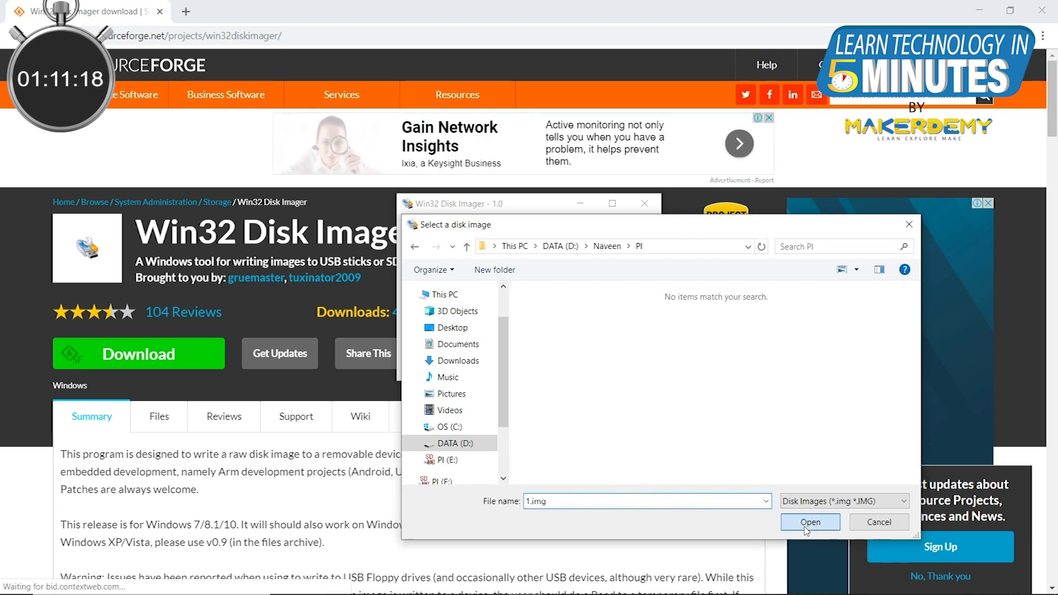
Read the drive E SD card into D:/Naveen/PI/1.img
{"action": "left_click", "coordinate": [810, 524]}
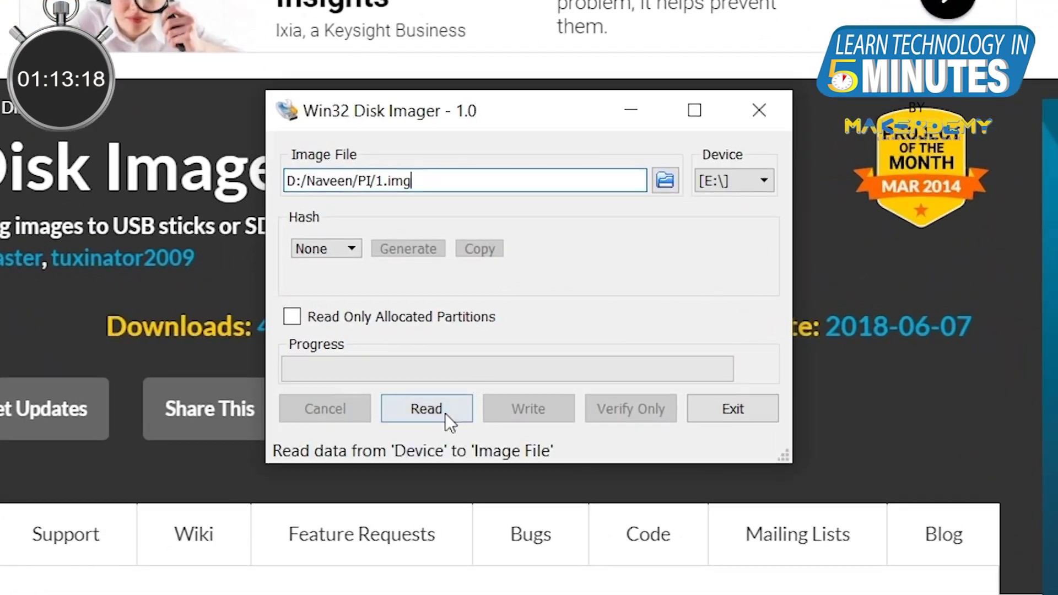
{"action": "left_click", "coordinate": [435, 411]}
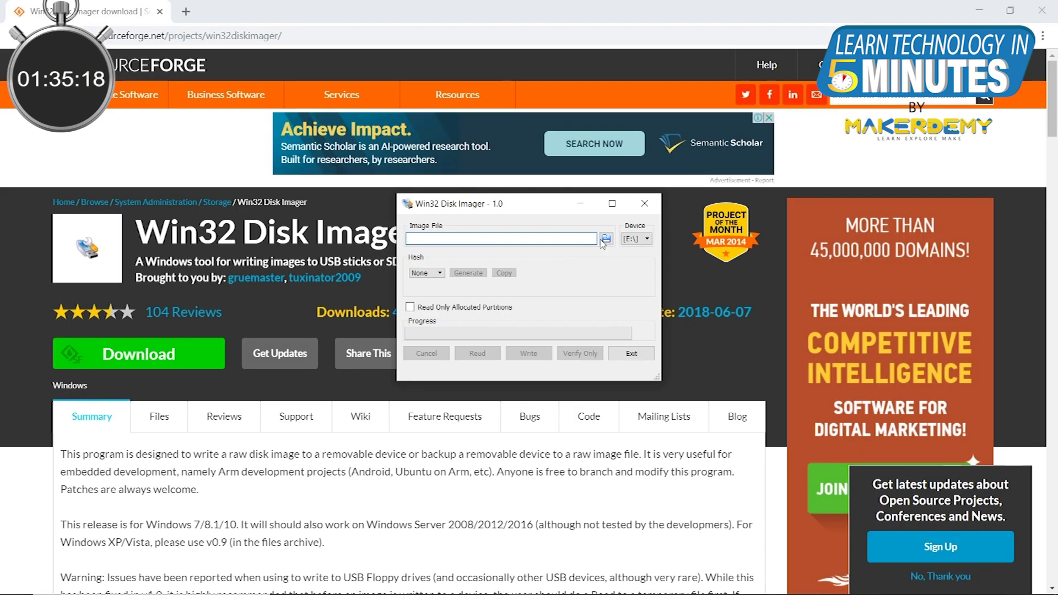
Write D:/Naveen/PI/1.img onto the drive E SD card, confirming the overwrite
{"action": "left_click", "coordinate": [606, 239]}
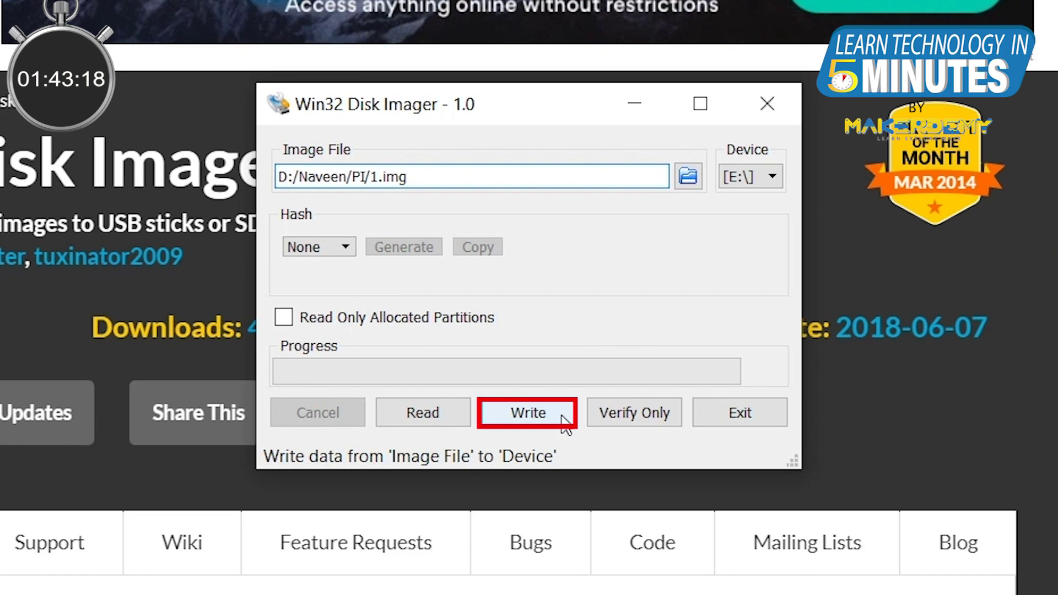
{"action": "left_click", "coordinate": [562, 424]}
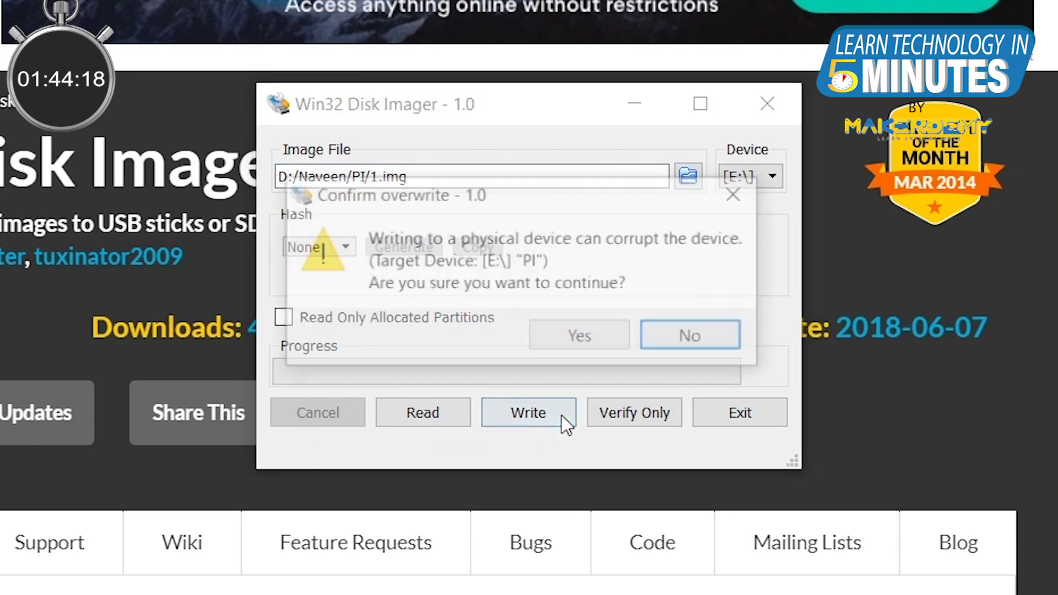
{"action": "left_click", "coordinate": [573, 339]}
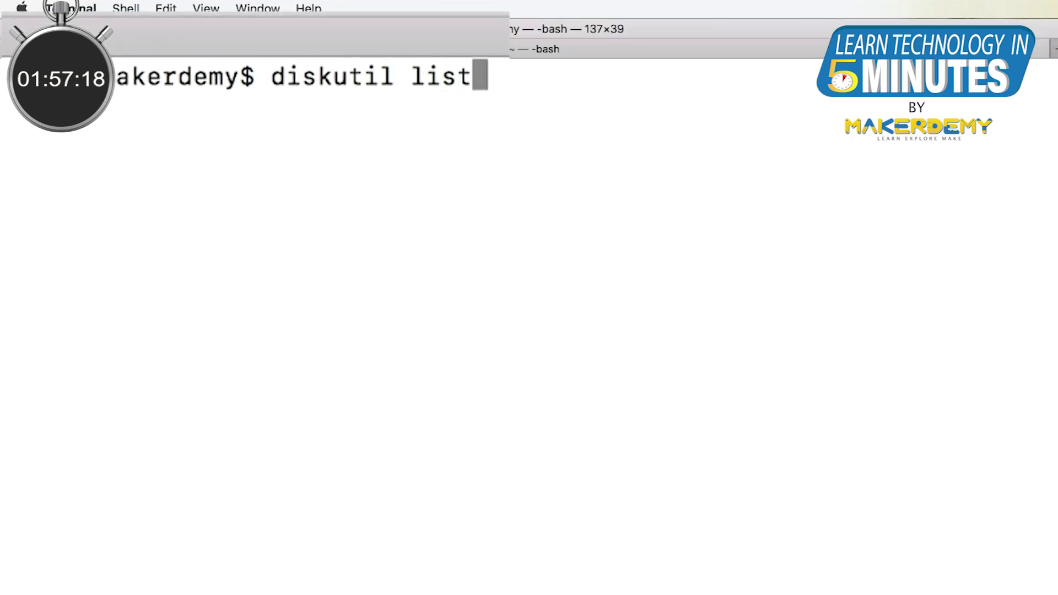
List disks, then image /dev/rdisk3 to ~/Desktop/raspberrypi4.dmg with sudo dd
{"action": "key", "text": "Return"}
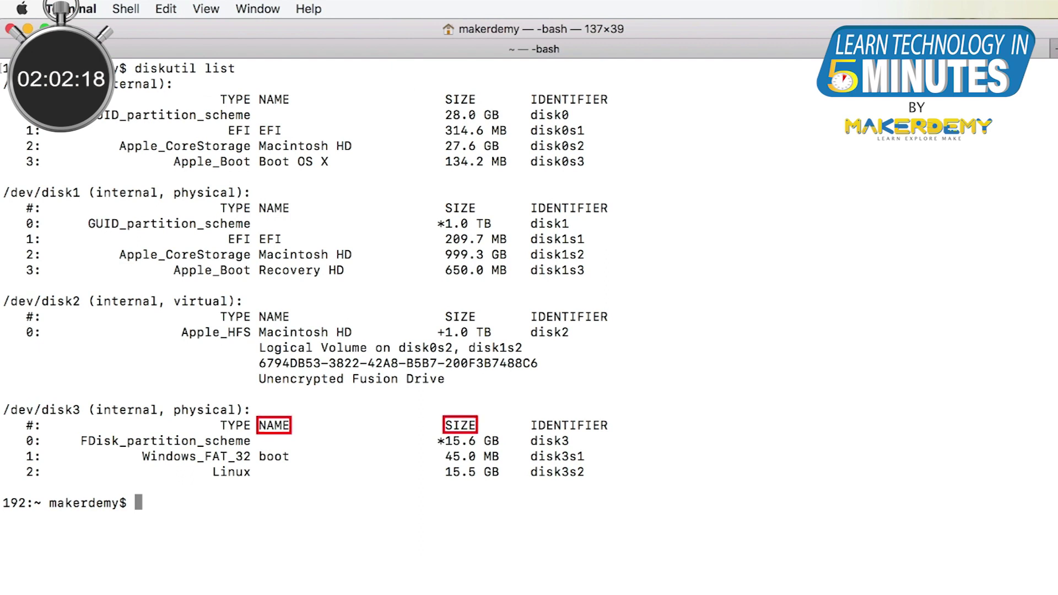
{"action": "type", "text": "sudo"}
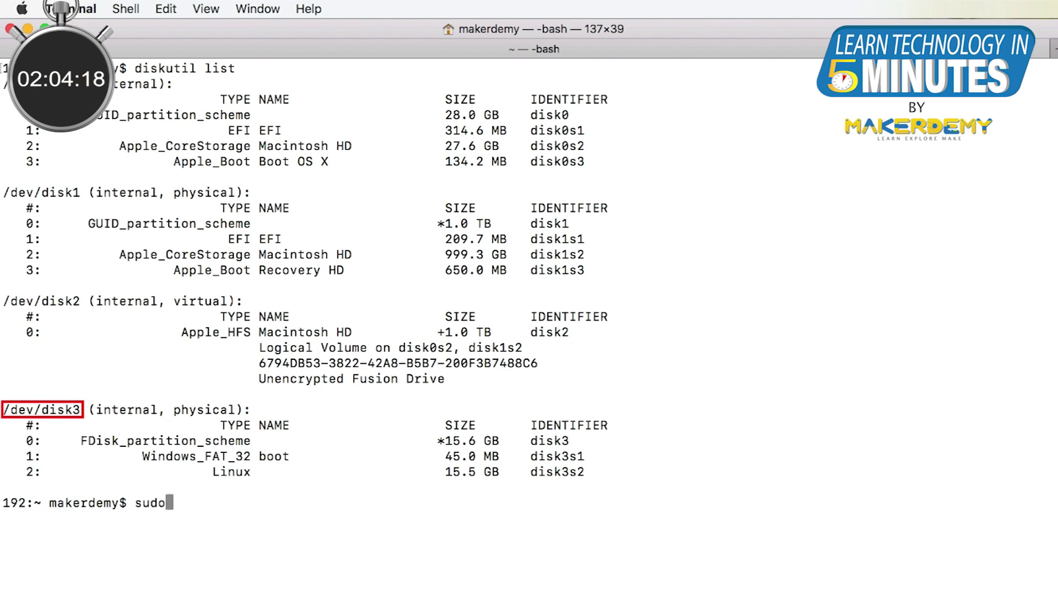
{"action": "type", "text": " dd if=/dev/rdisk3 of"}
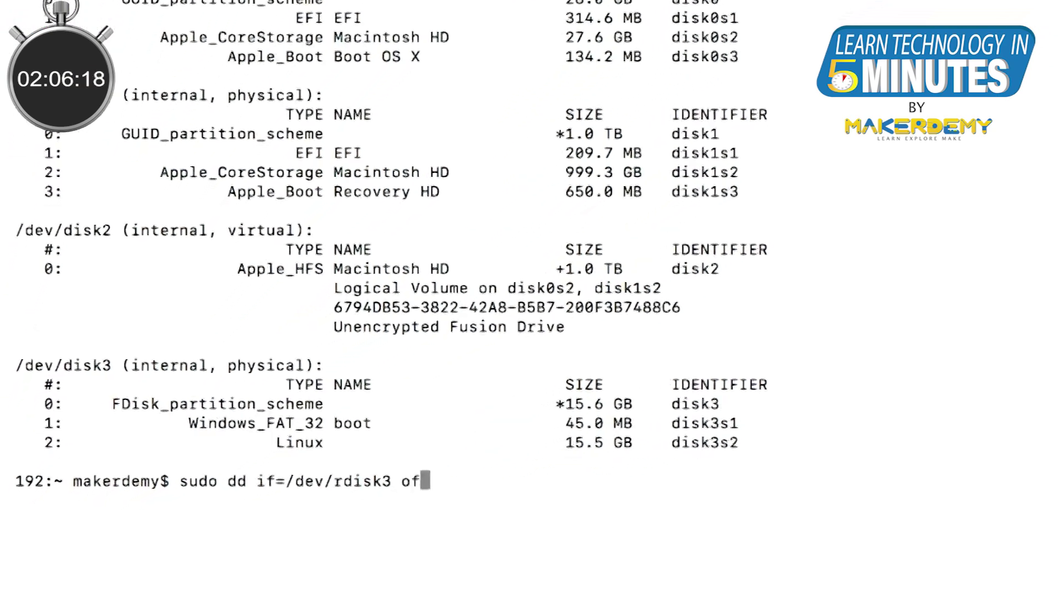
{"action": "type", "text": "=~/Desktop/pi"}
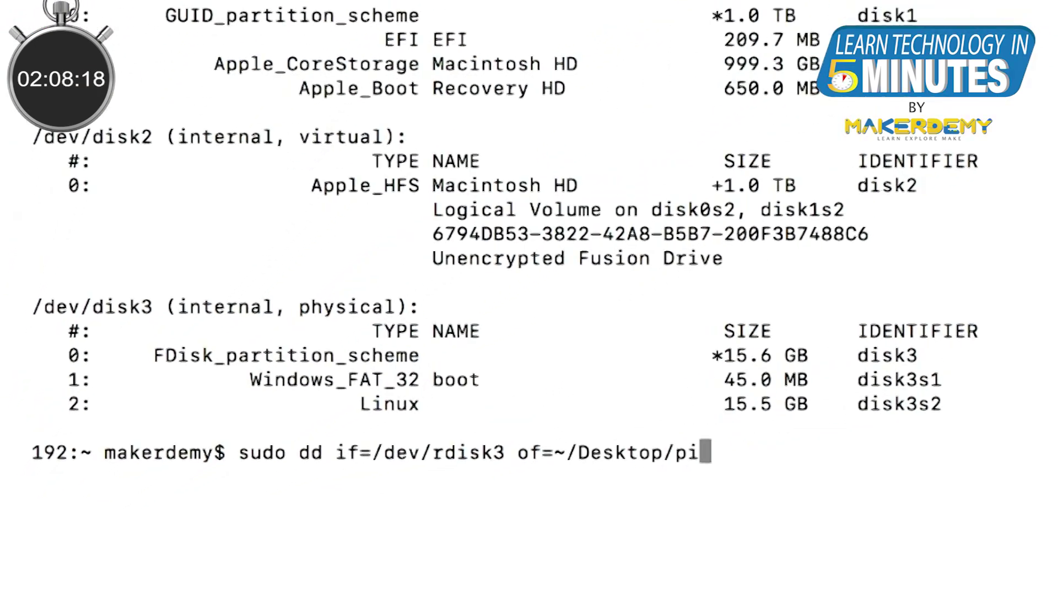
{"action": "key", "text": "BackSpace"}
{"action": "key", "text": "BackSpace"}
{"action": "type", "text": "raspberrypi4.dmg"}
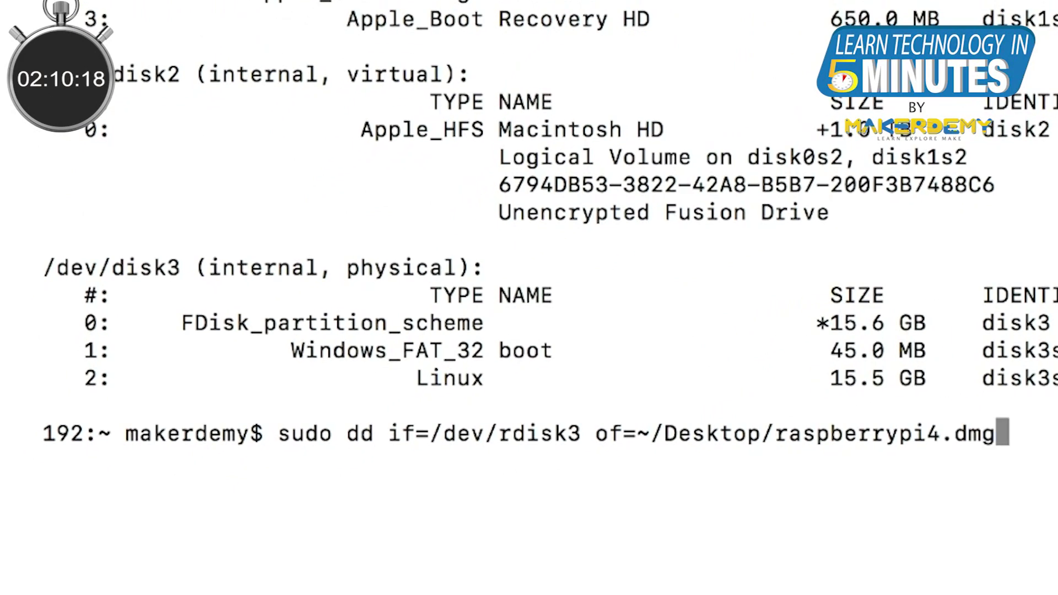
{"action": "key", "text": "Return"}
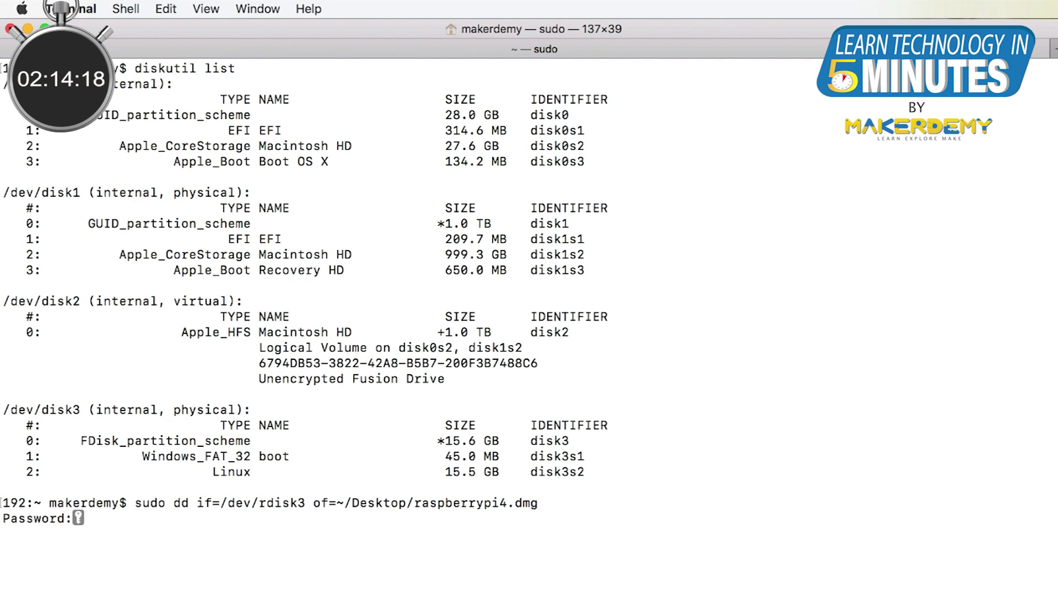
{"action": "key", "text": "Return"}
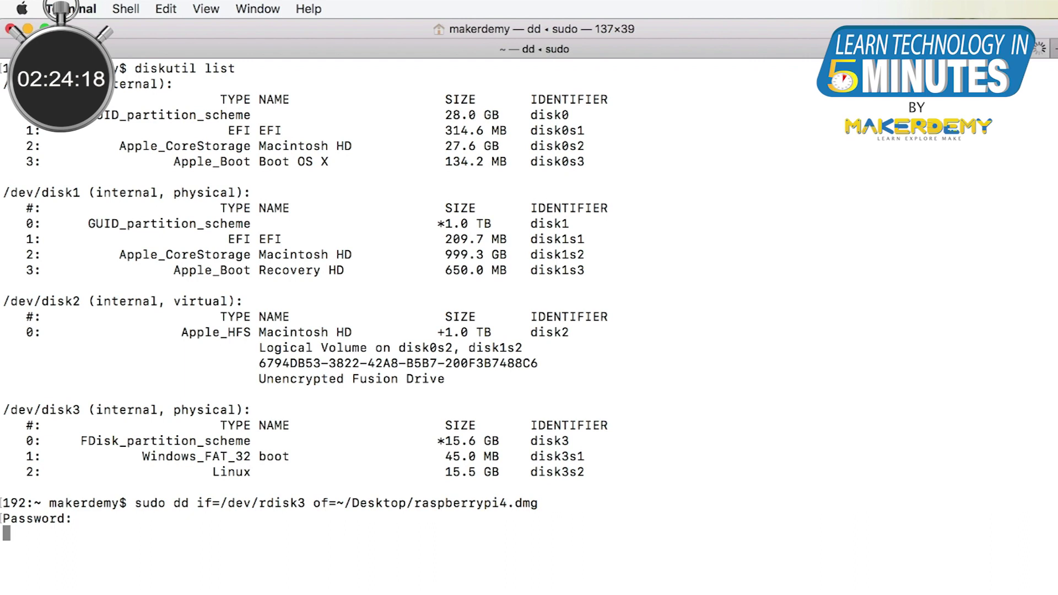
{"action": "key", "text": "super+Tab"}
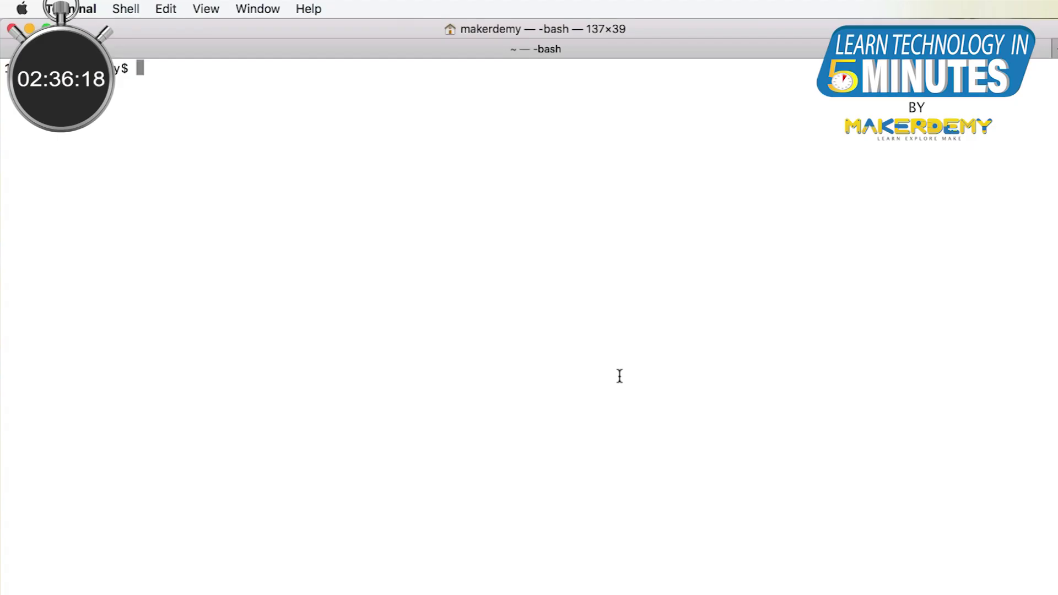
List disks, then run sudo dd writing ~/Desktop/raspberrypi4.dmg to /dev/disk3
{"action": "type", "text": "d"}
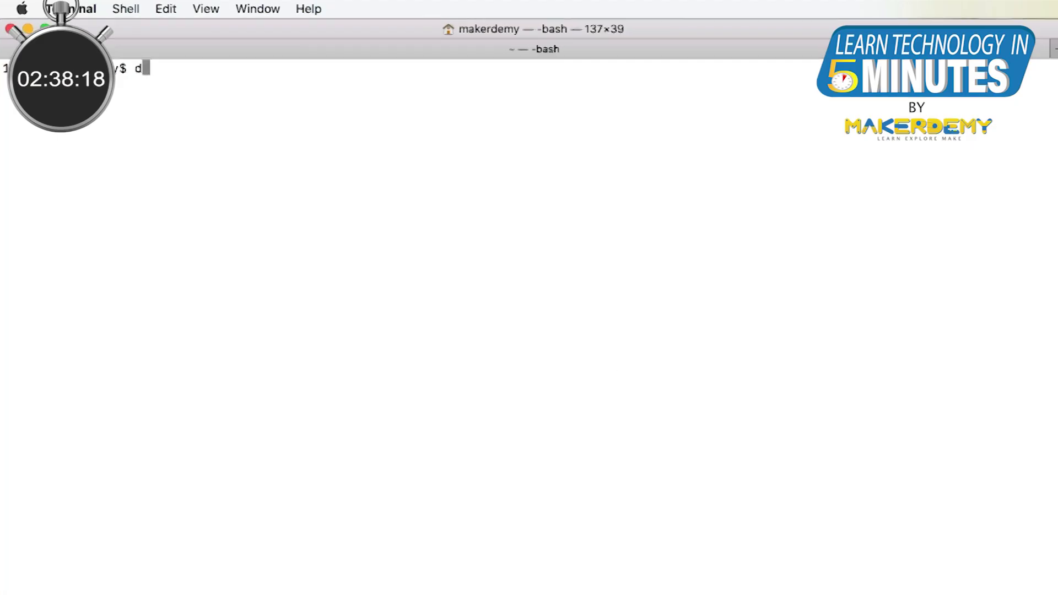
{"action": "type", "text": "iskutil "}
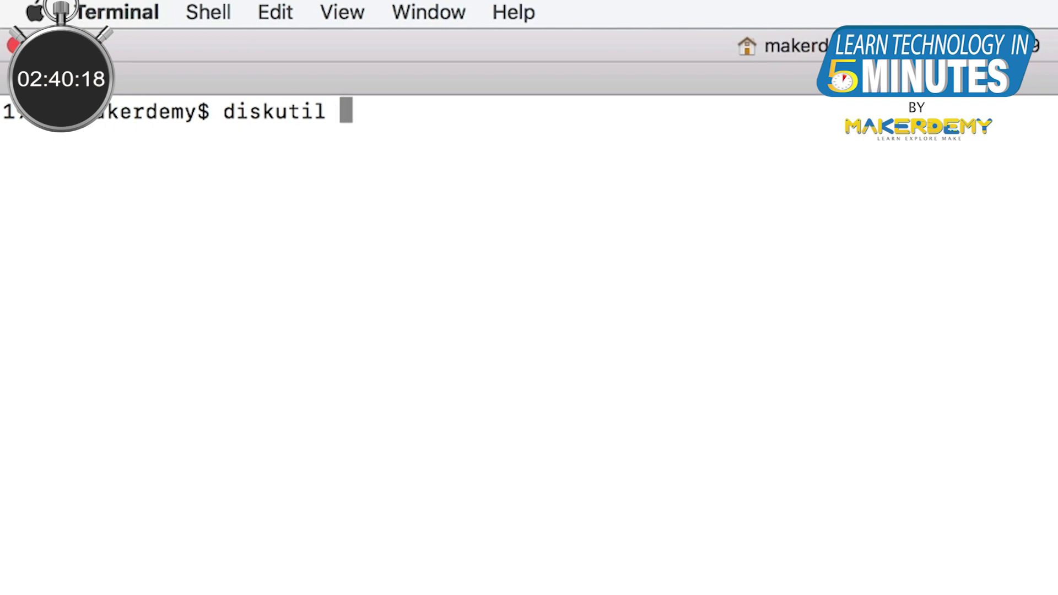
{"action": "type", "text": "list"}
{"action": "key", "text": "Return"}
{"action": "type", "text": "sud"}
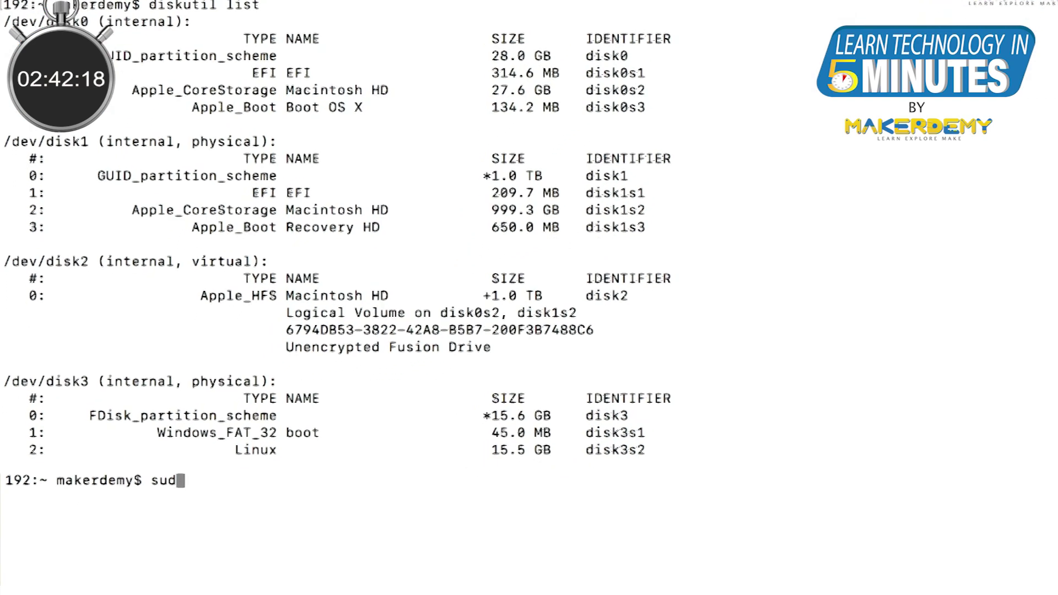
{"action": "type", "text": "o dd if=~/Desktop/raspberrypi4.dmg of"}
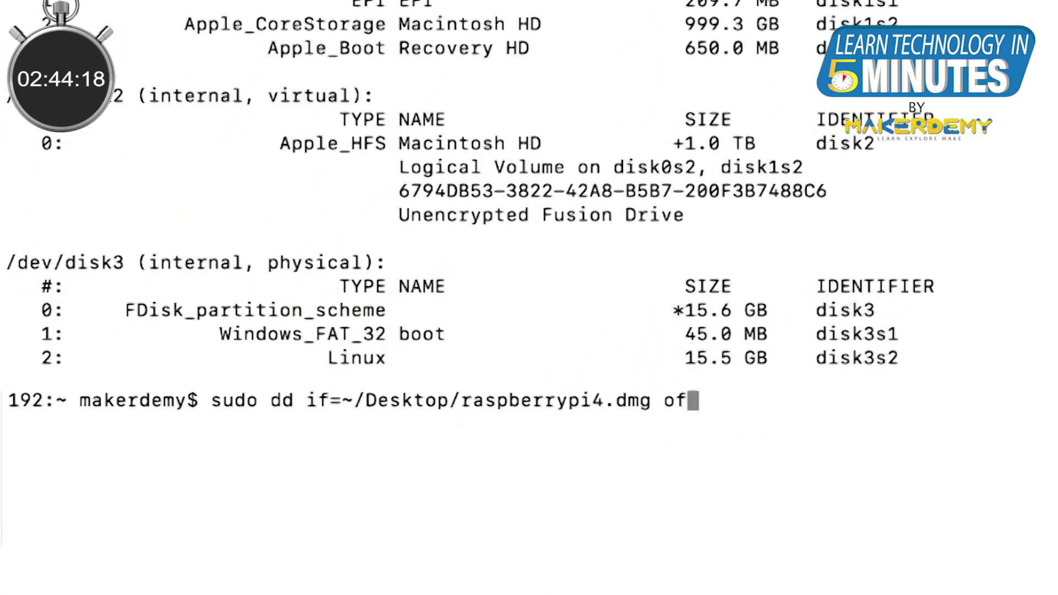
{"action": "type", "text": "=/dev/disk3"}
{"action": "key", "text": "Return"}
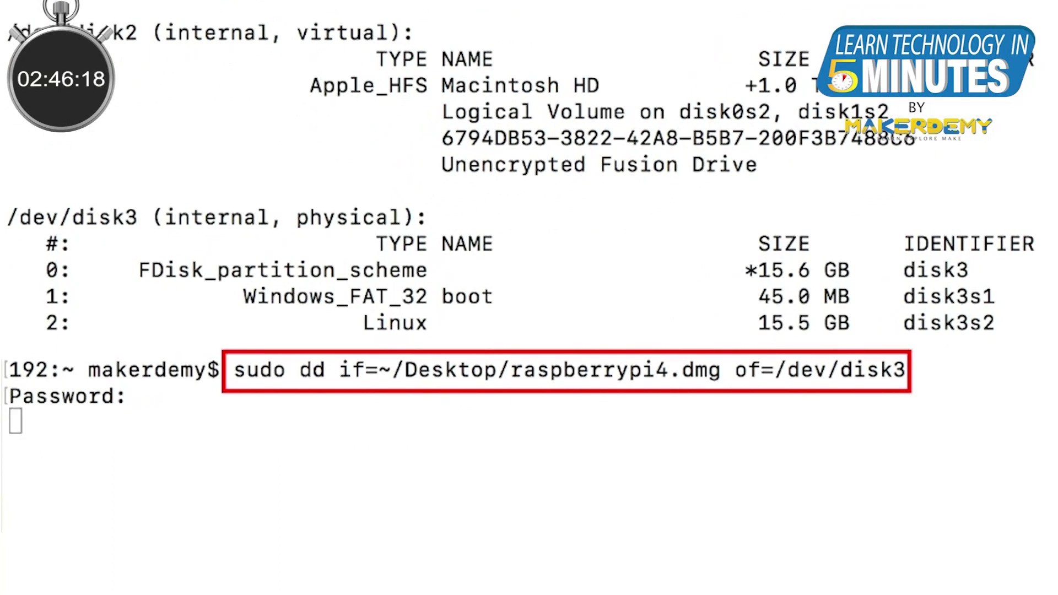